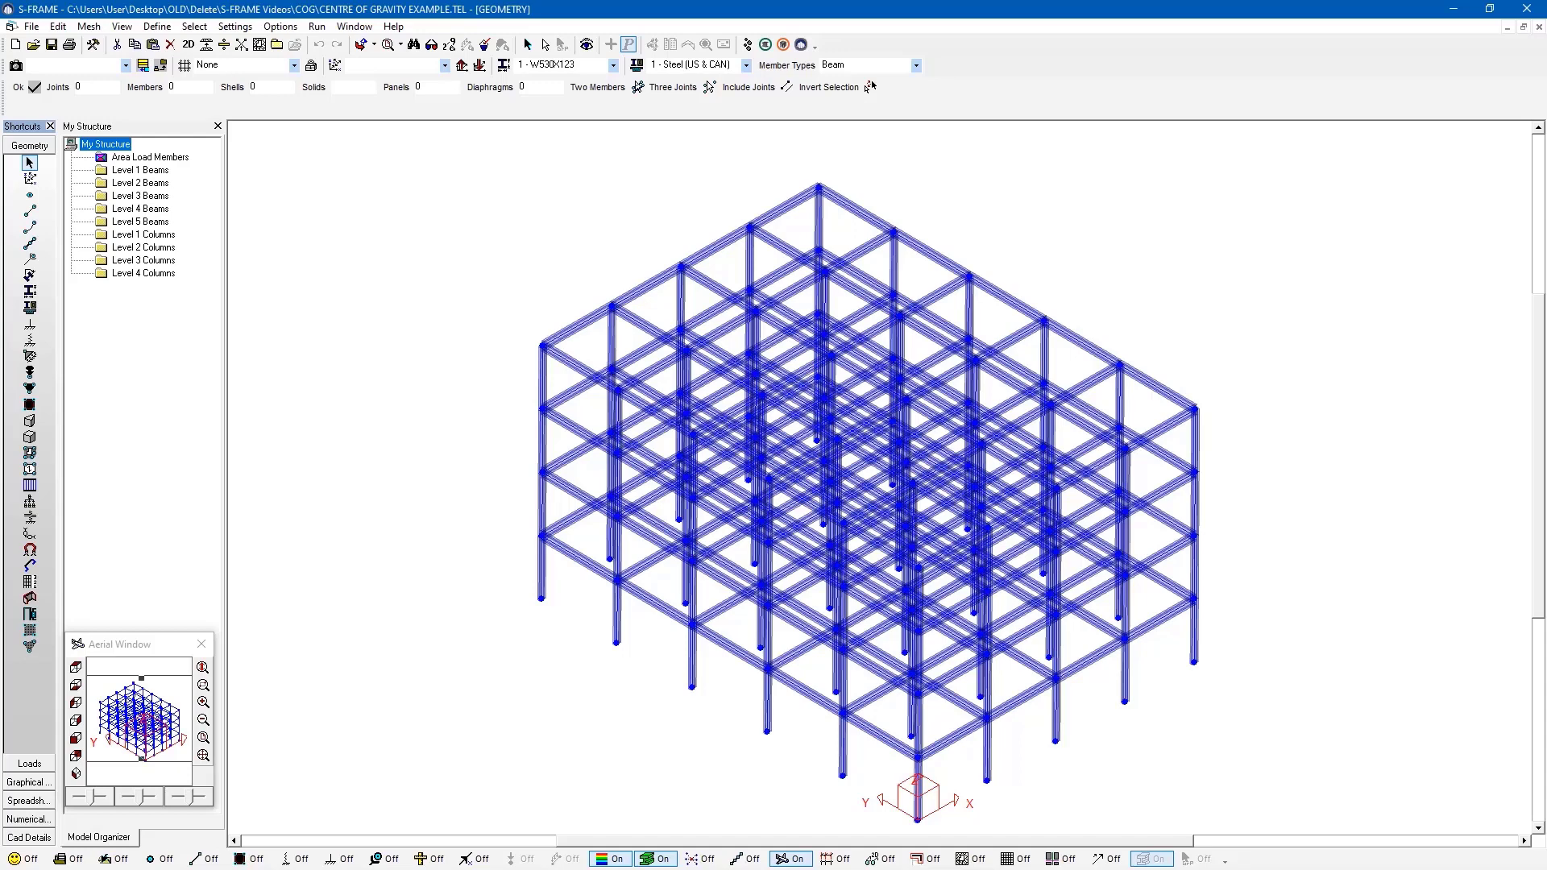
- Show the section legend (W530X123 beams, W410X85 columns) and support symbols at every column base
click(38, 290)
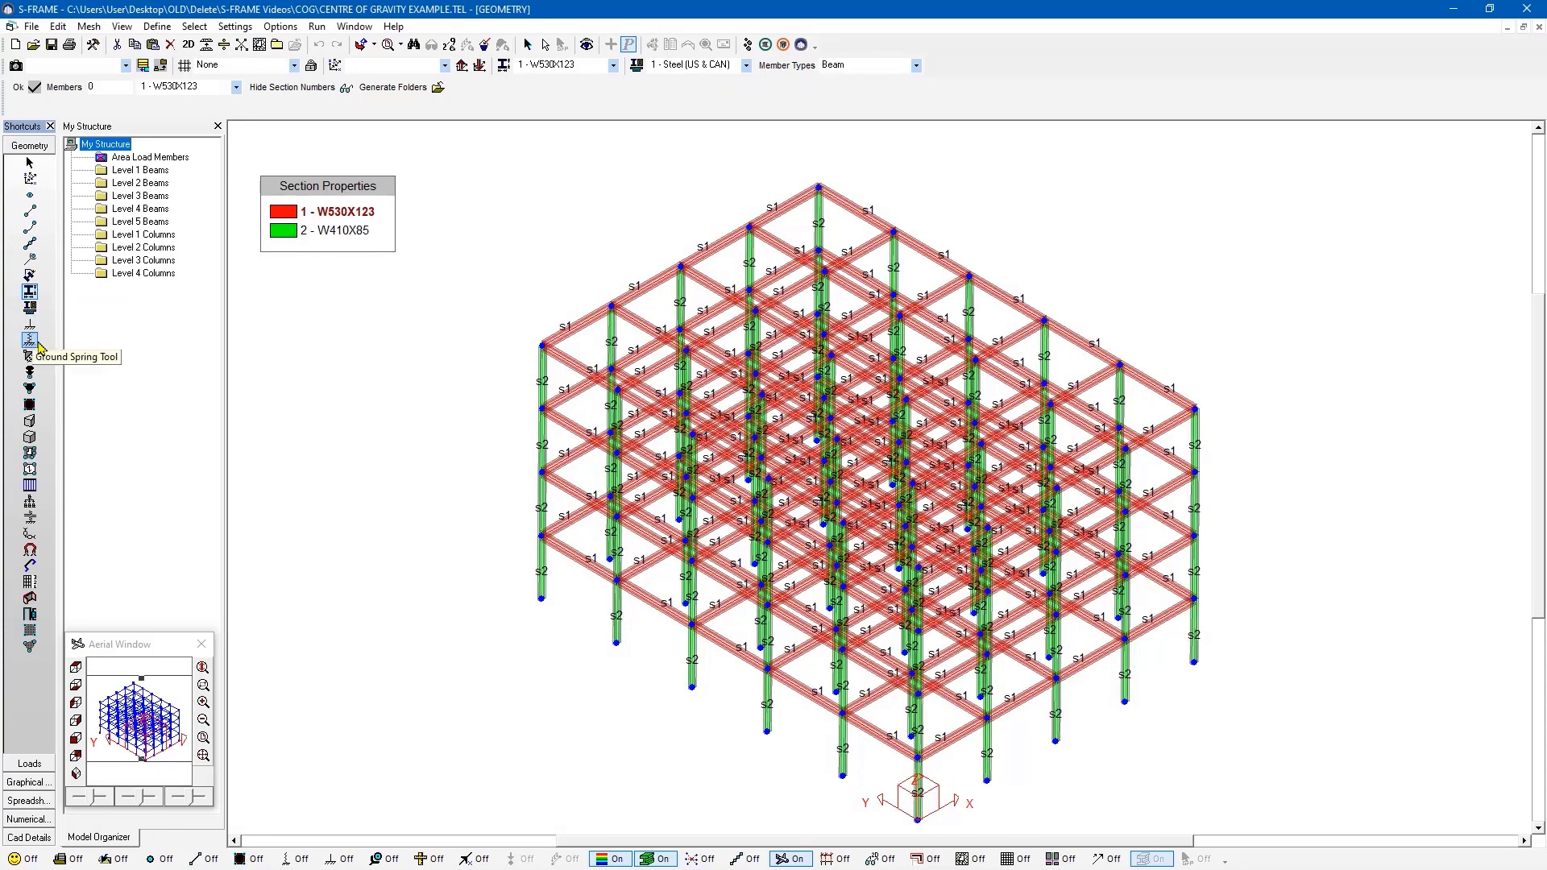
click(30, 324)
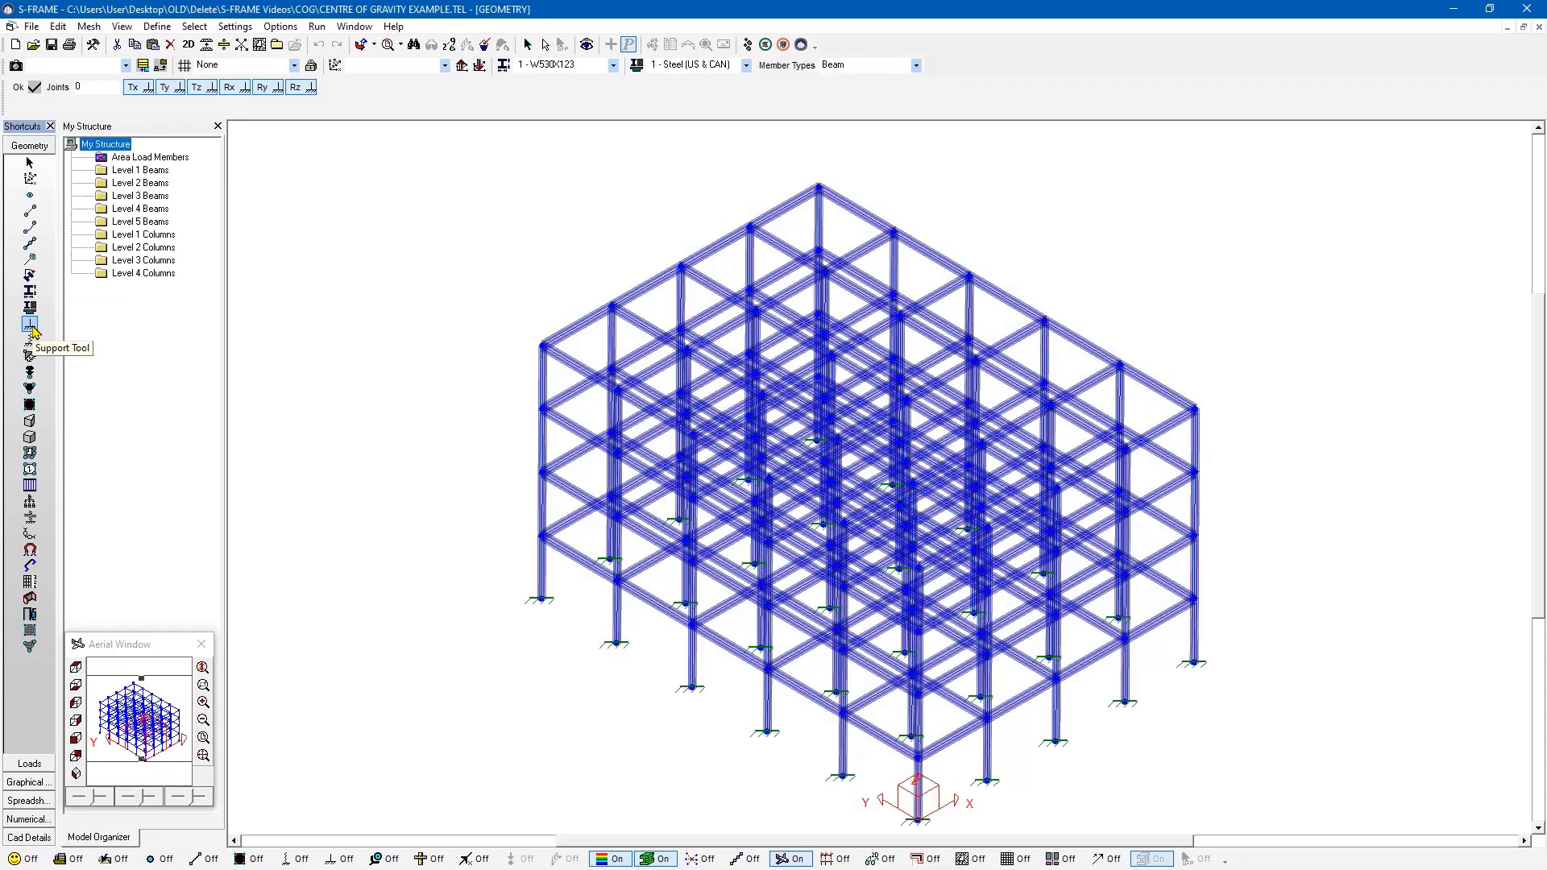
- Bring up Edit Load Status for load case 1, SWT - Vertical, with gravity factors 0, 0, -1
click(32, 765)
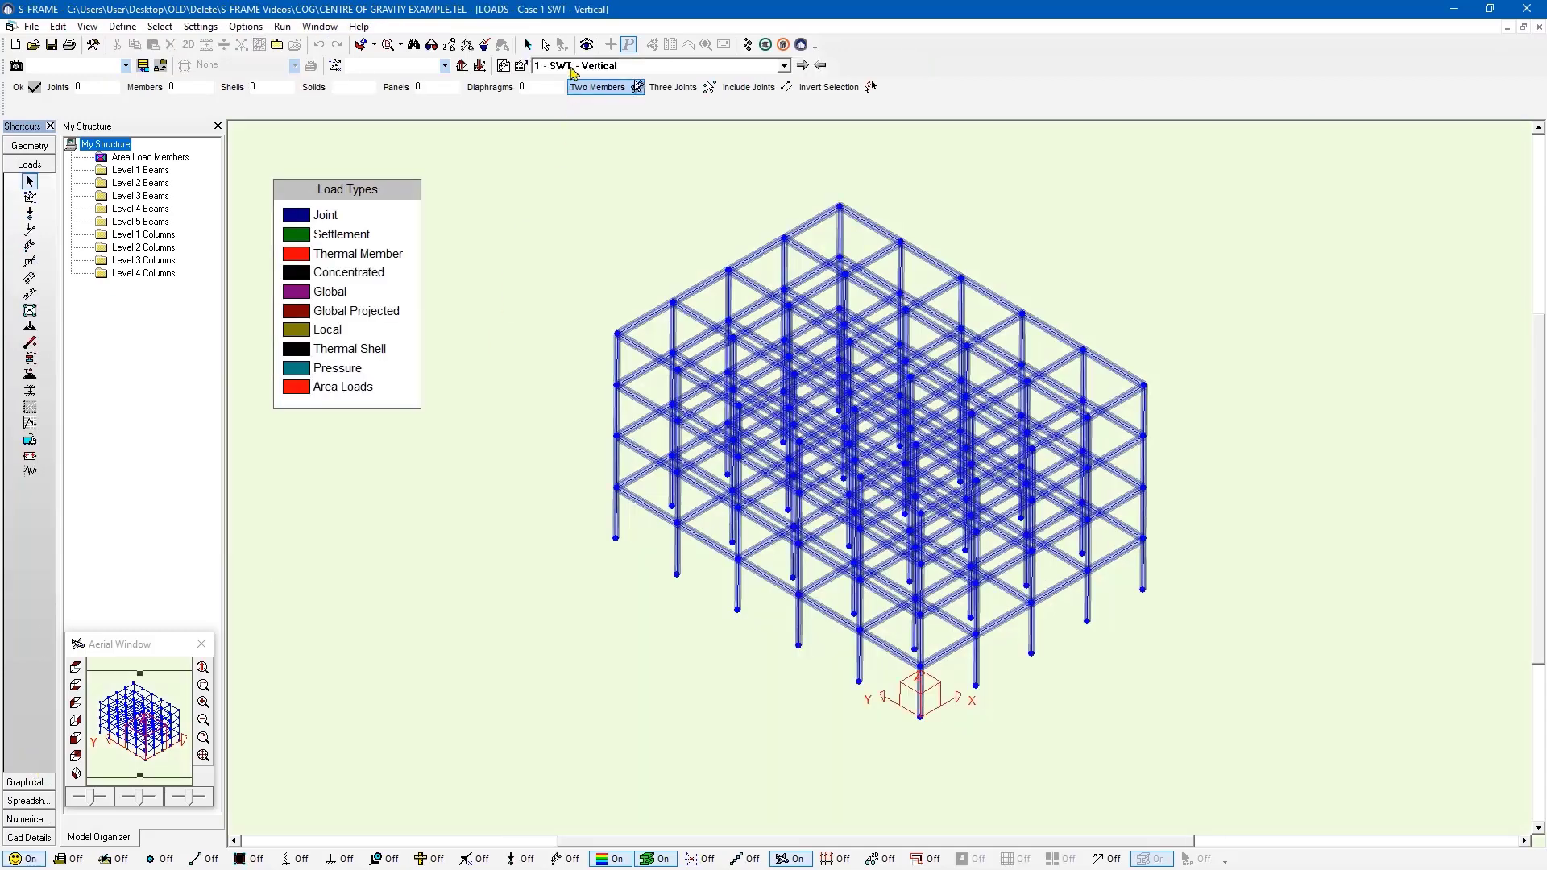
click(521, 66)
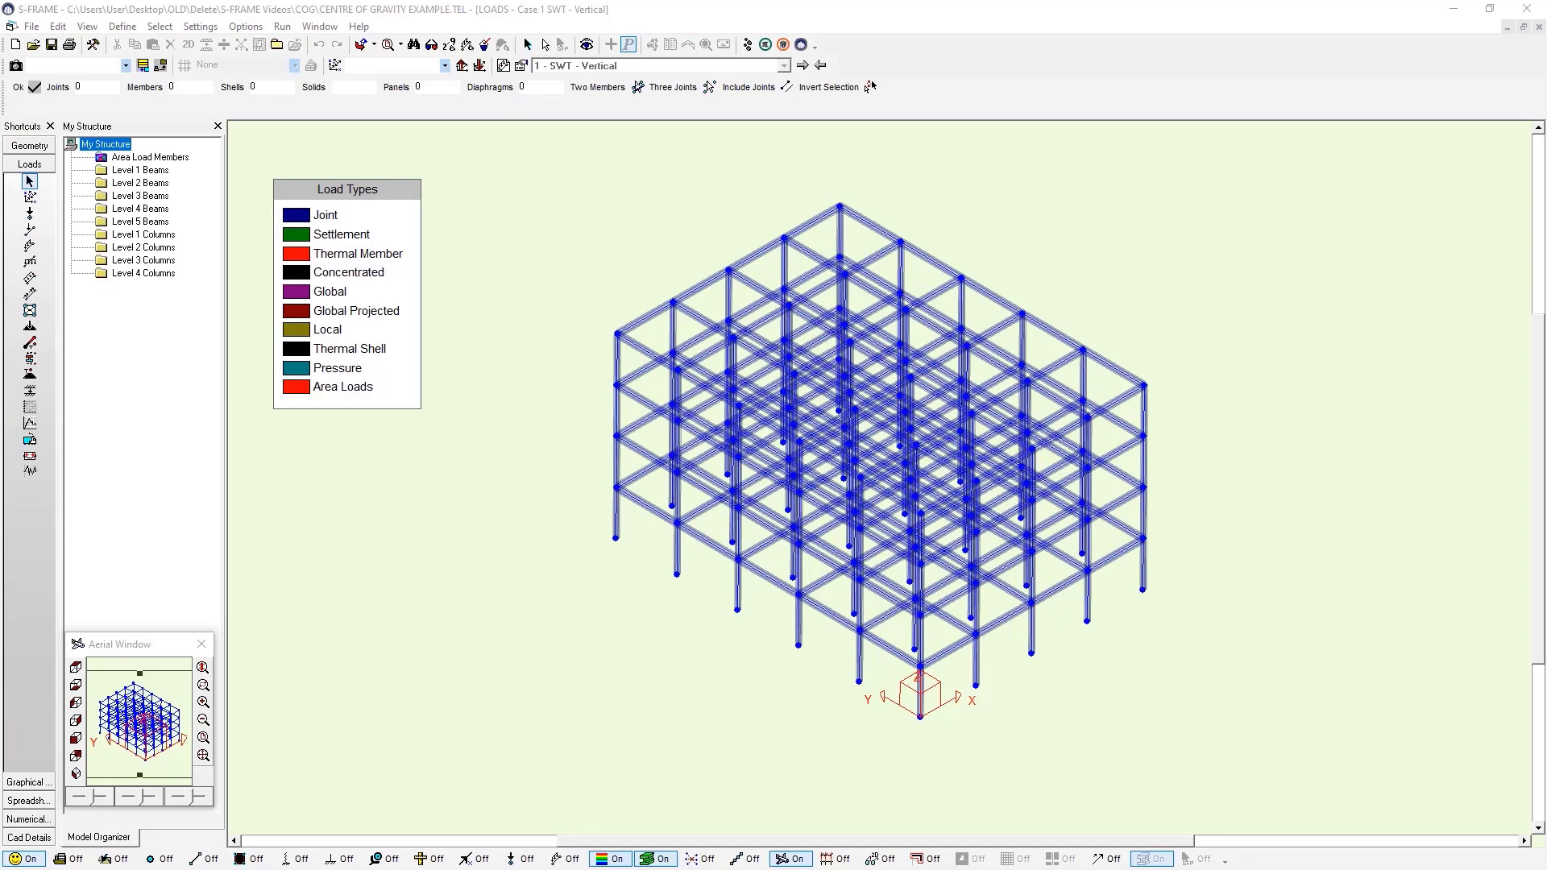
drag(665, 244, 675, 290)
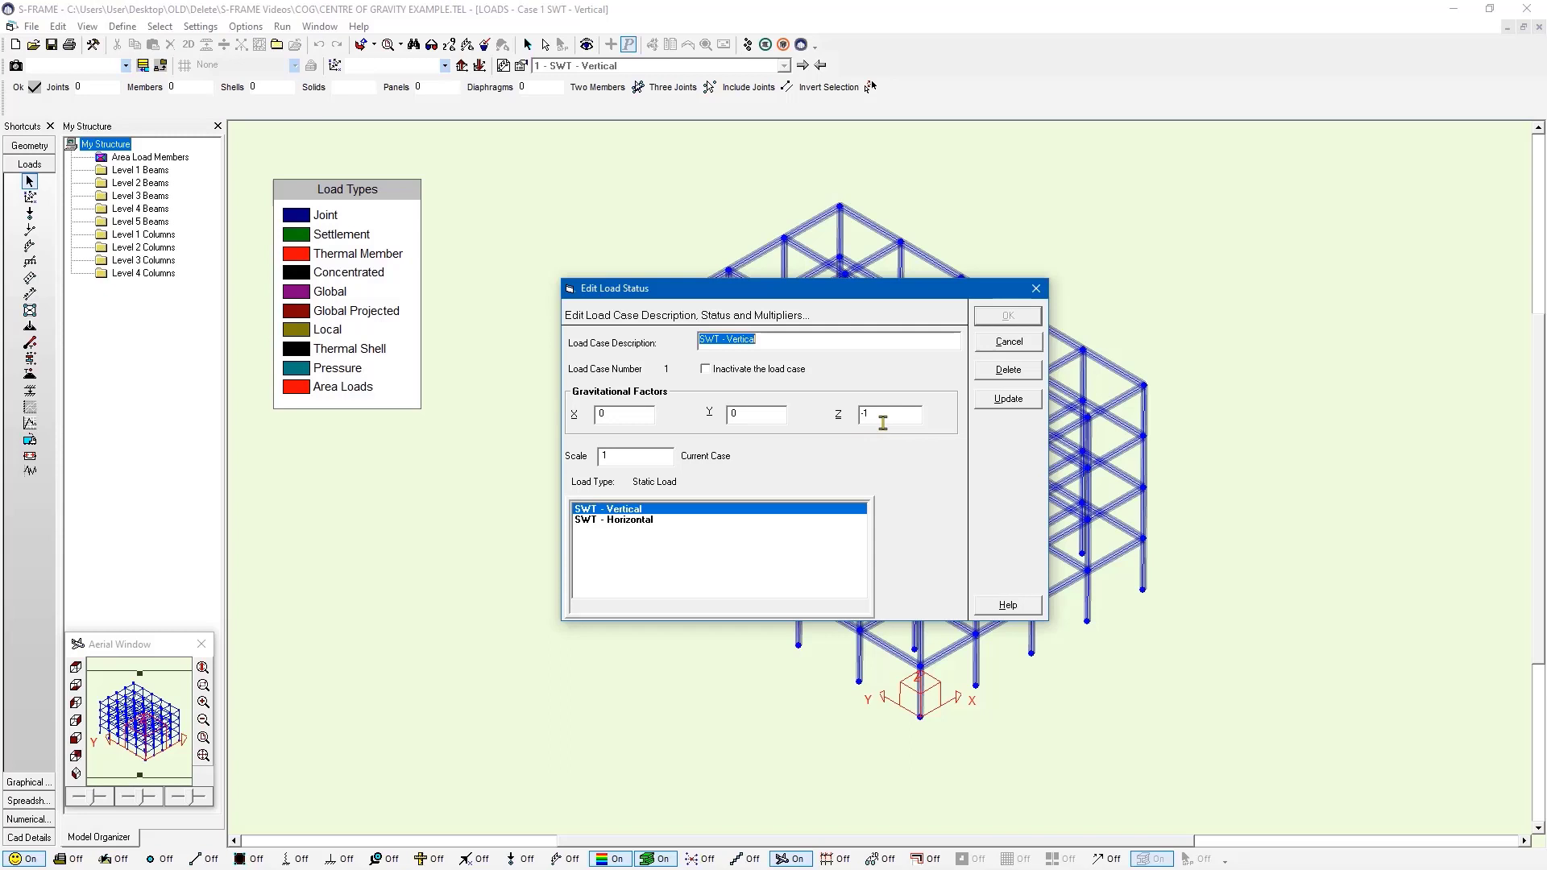
- Confirm SWT - Horizontal has an X gravity factor of 1, then dismiss Edit Load Status unchanged
click(637, 523)
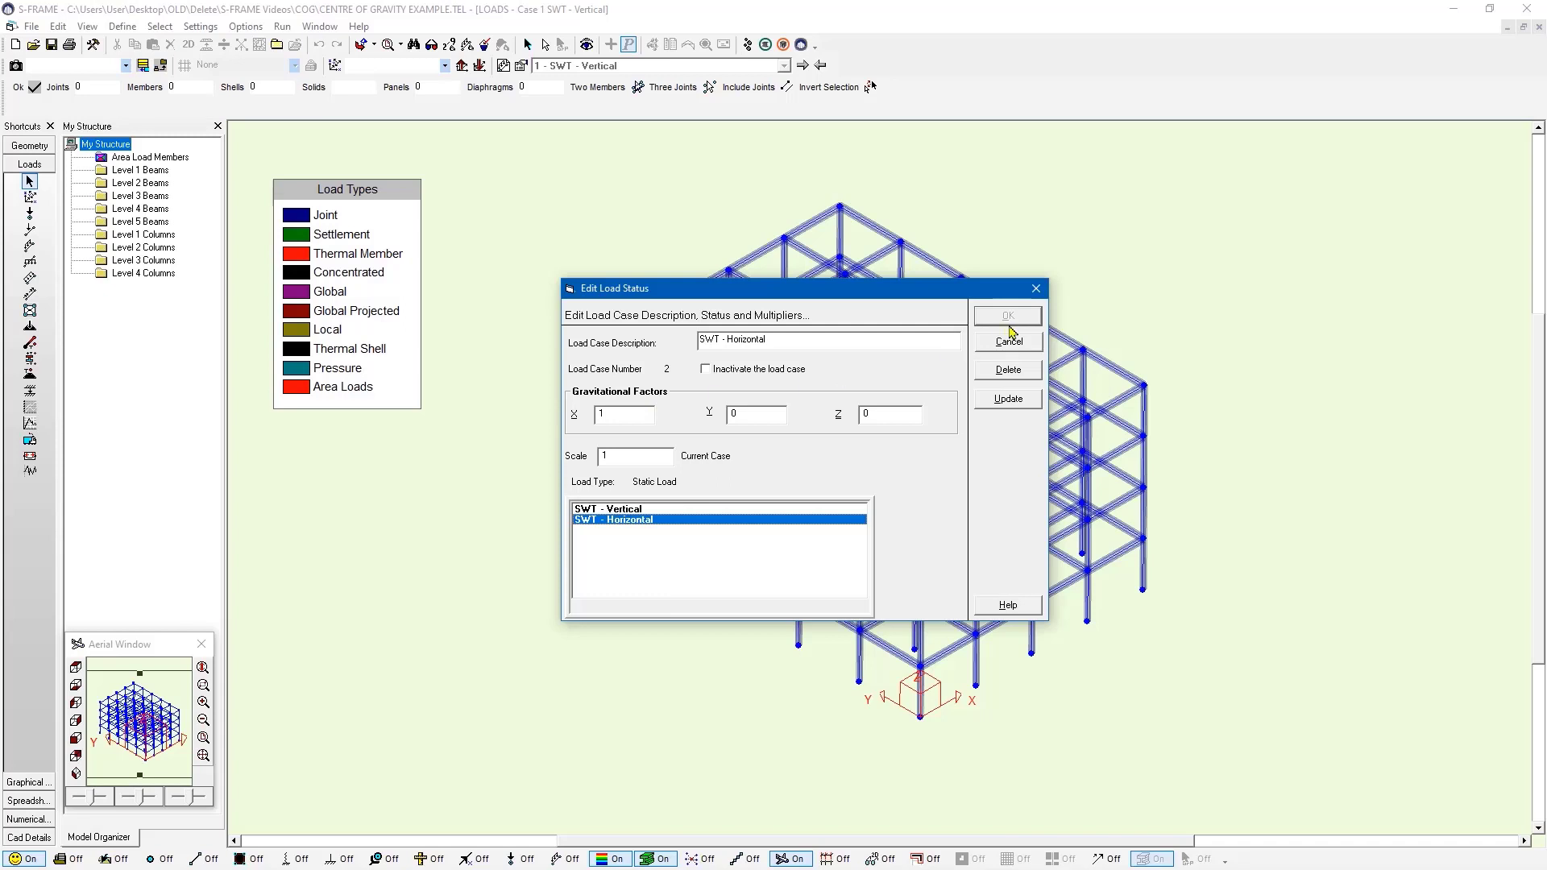
click(1008, 342)
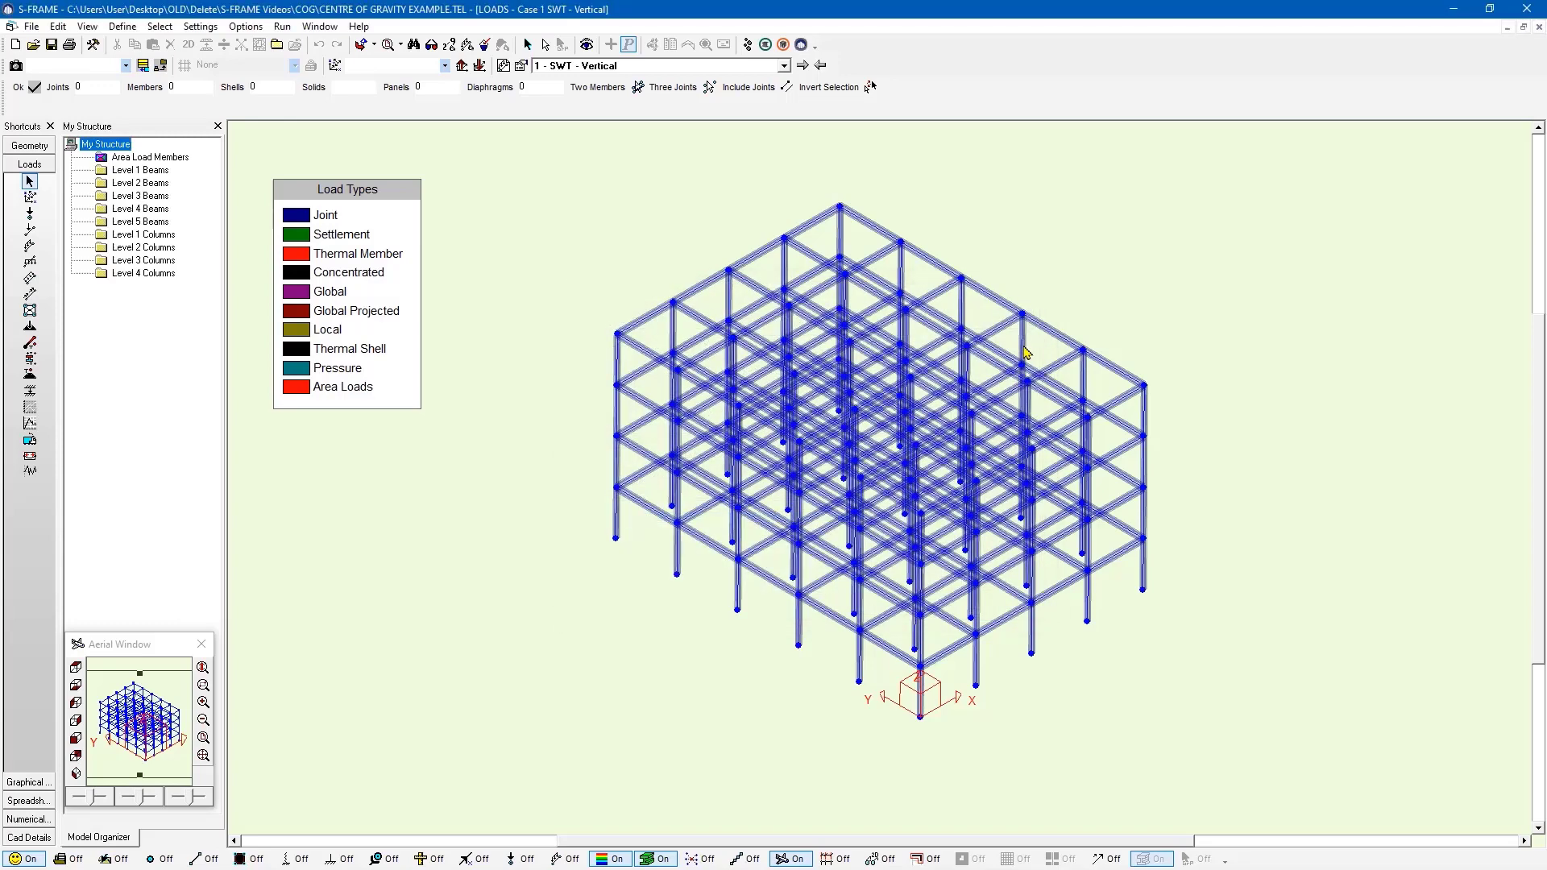
- Analyse the frame and display load case 1 support reactions, with base Shear Z 1644.335 kN
click(747, 47)
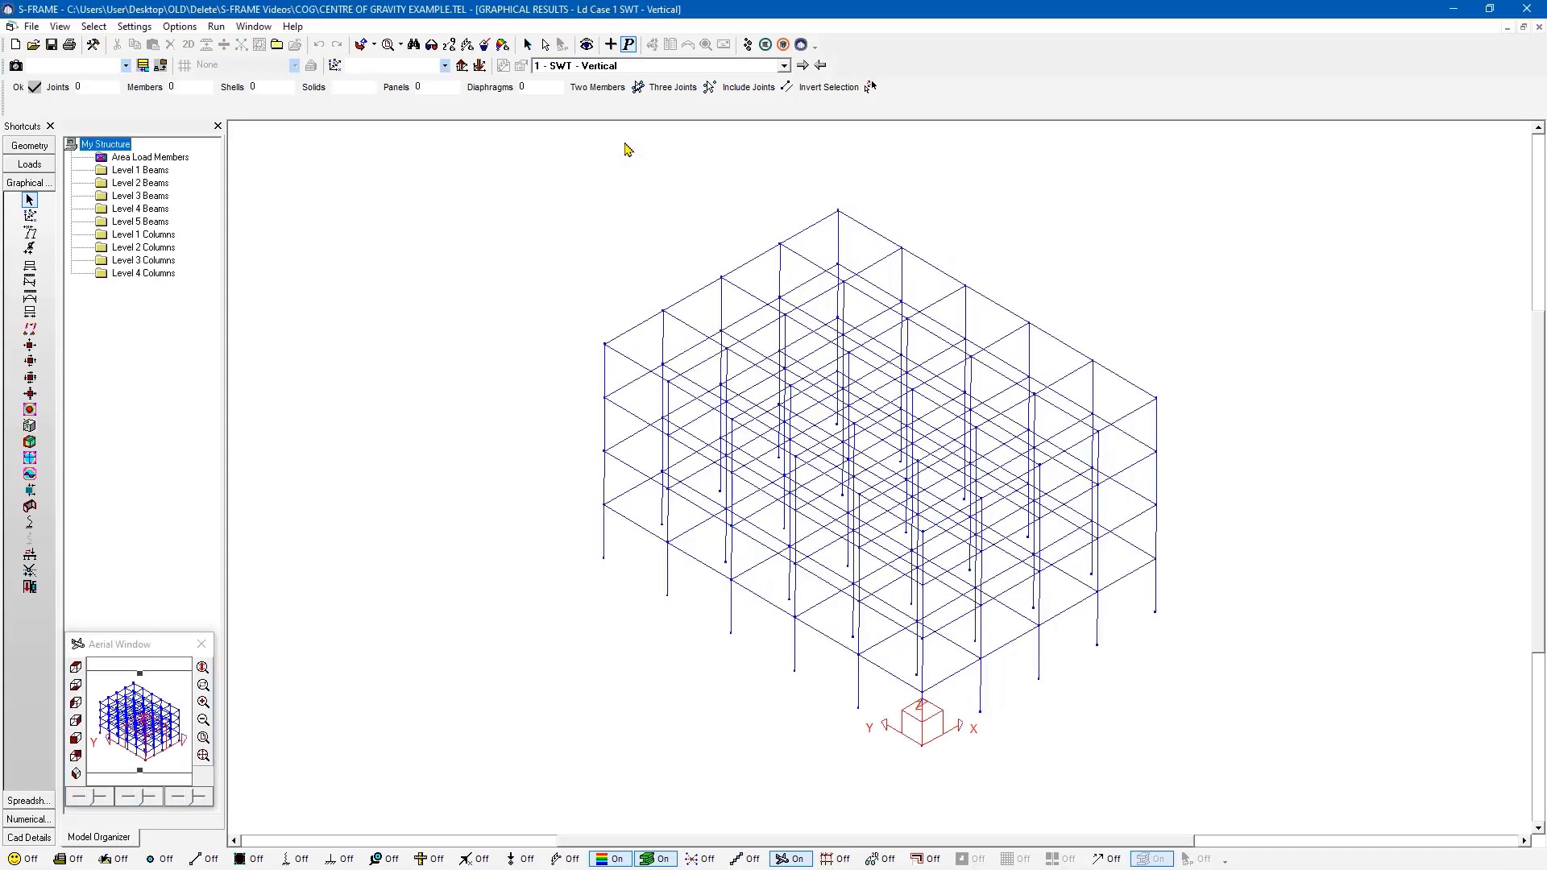
click(29, 255)
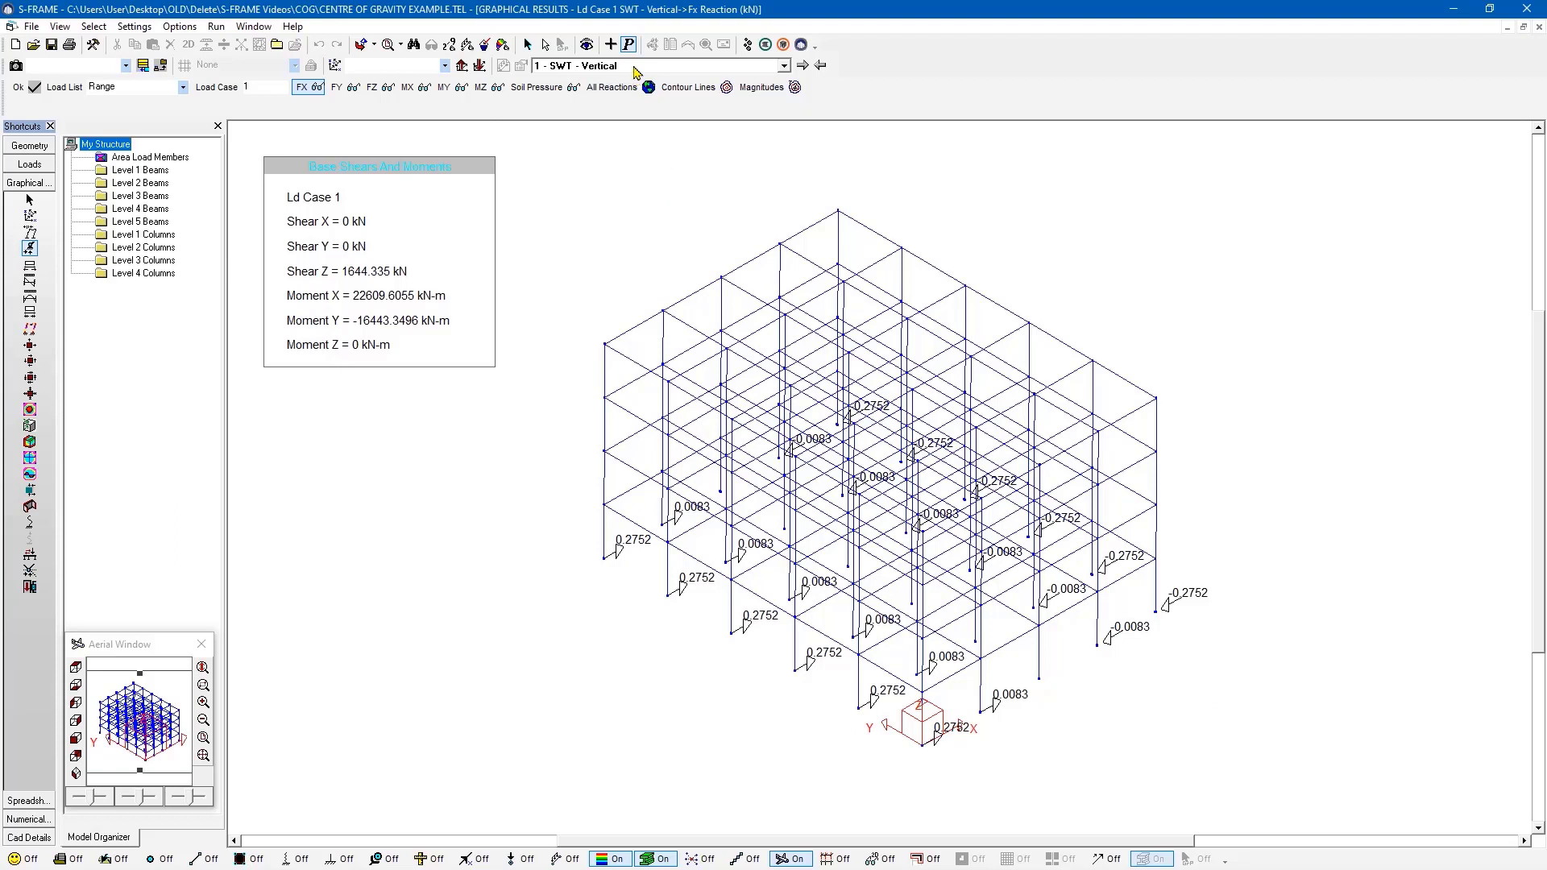
- Label the column bases with Fz reactions and switch results to load case 2, SWT - Horizontal
click(378, 91)
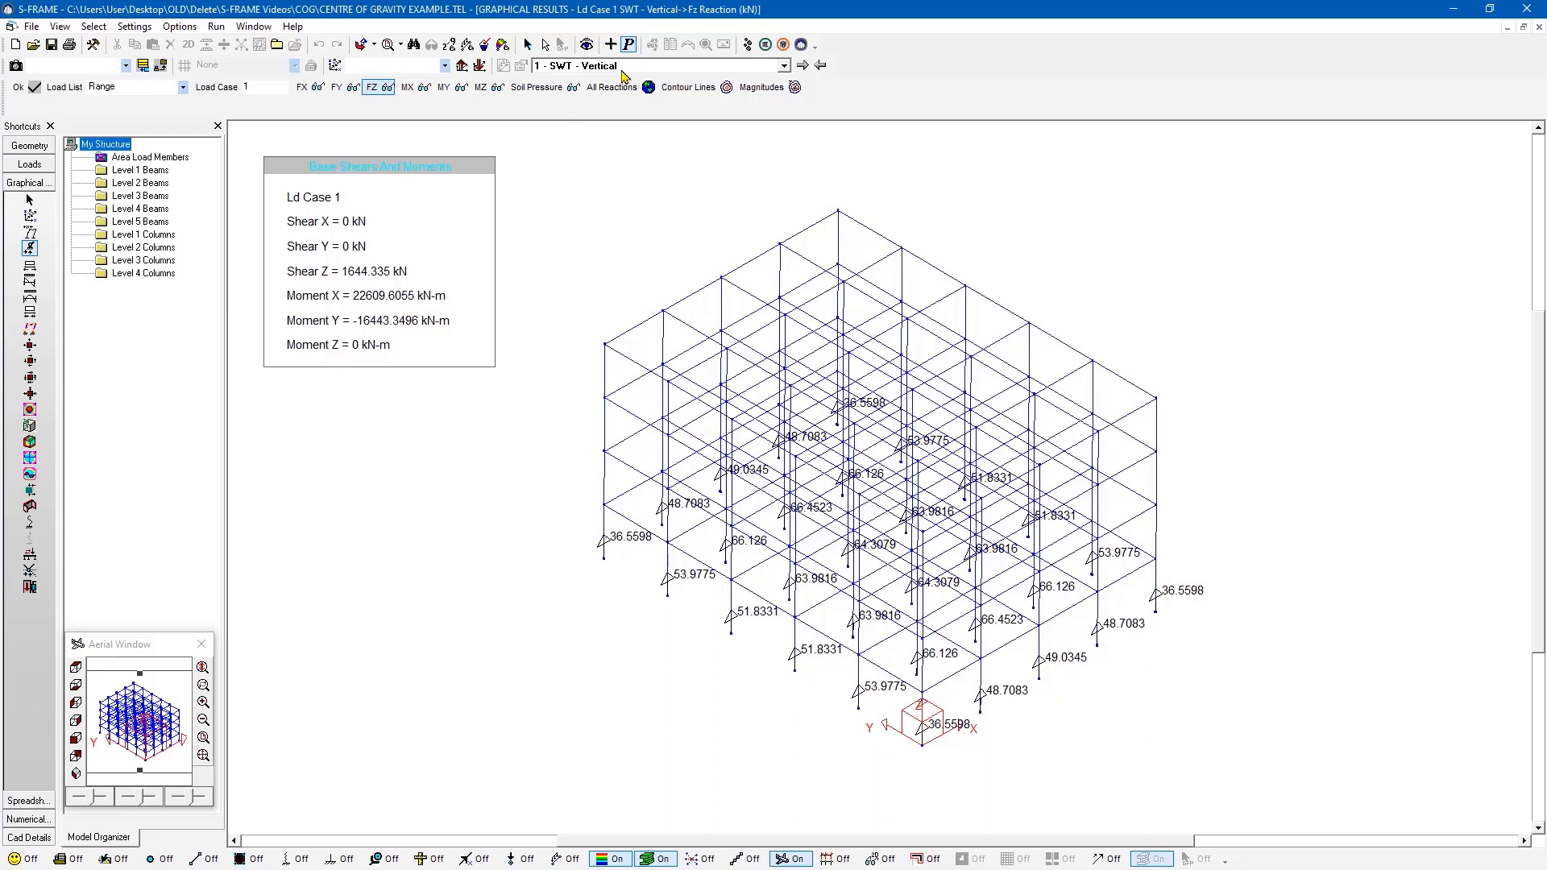
click(621, 71)
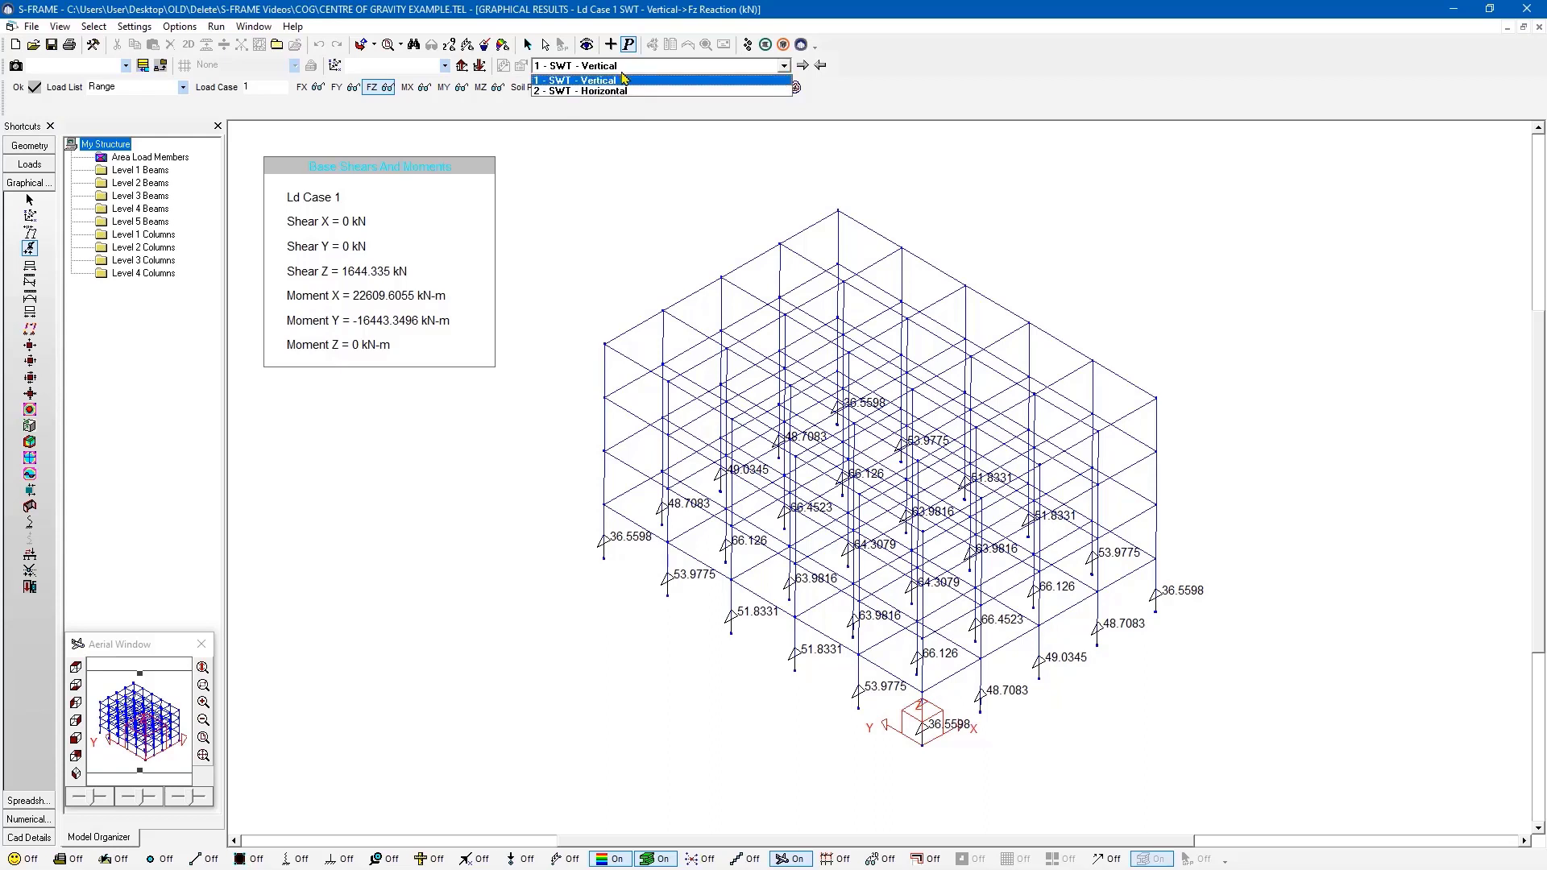
click(621, 91)
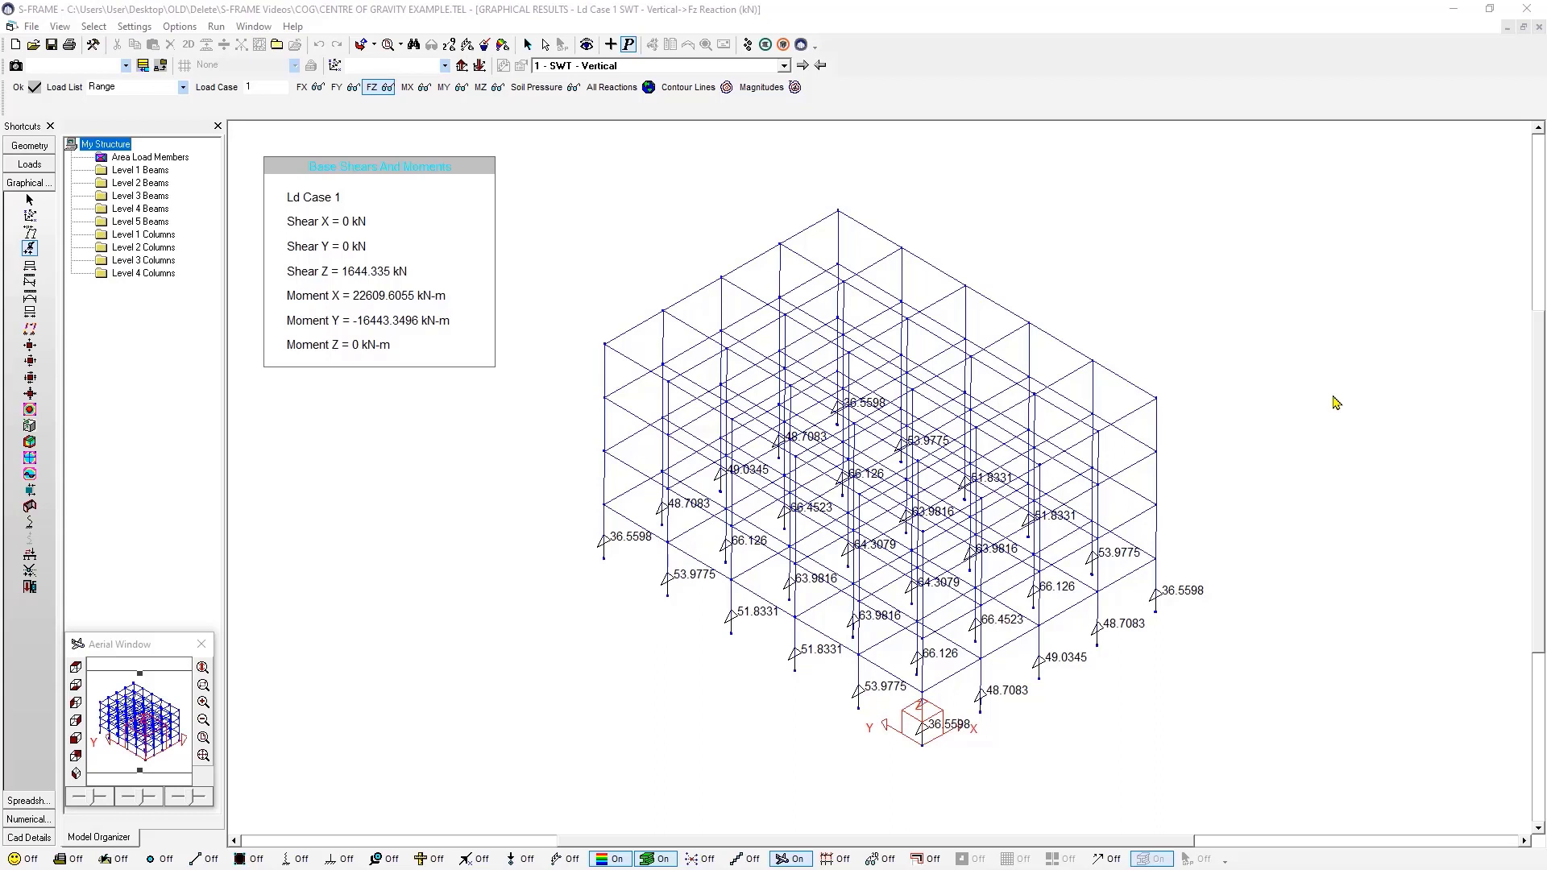
- Switch results to 2 - SWT - Horizontal: Shear X -1644.335 kN, Moment Z 22609.6055 kN-m
click(719, 67)
click(627, 92)
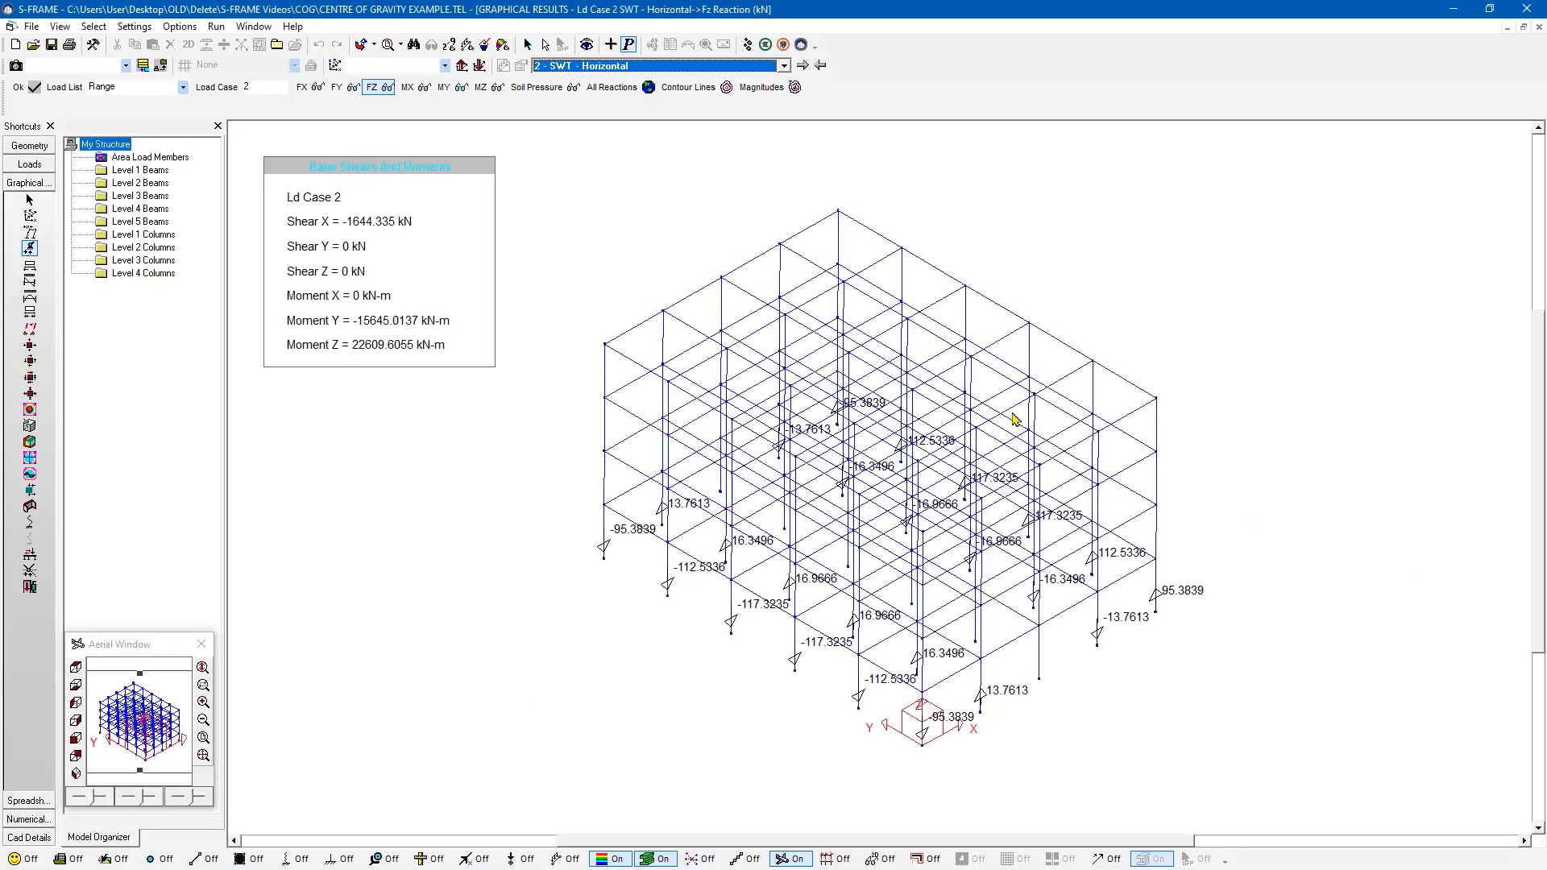
- Save the model as a new copy, CENTRE OF GRAVITY EXAMPLE_translate.TEL
click(32, 27)
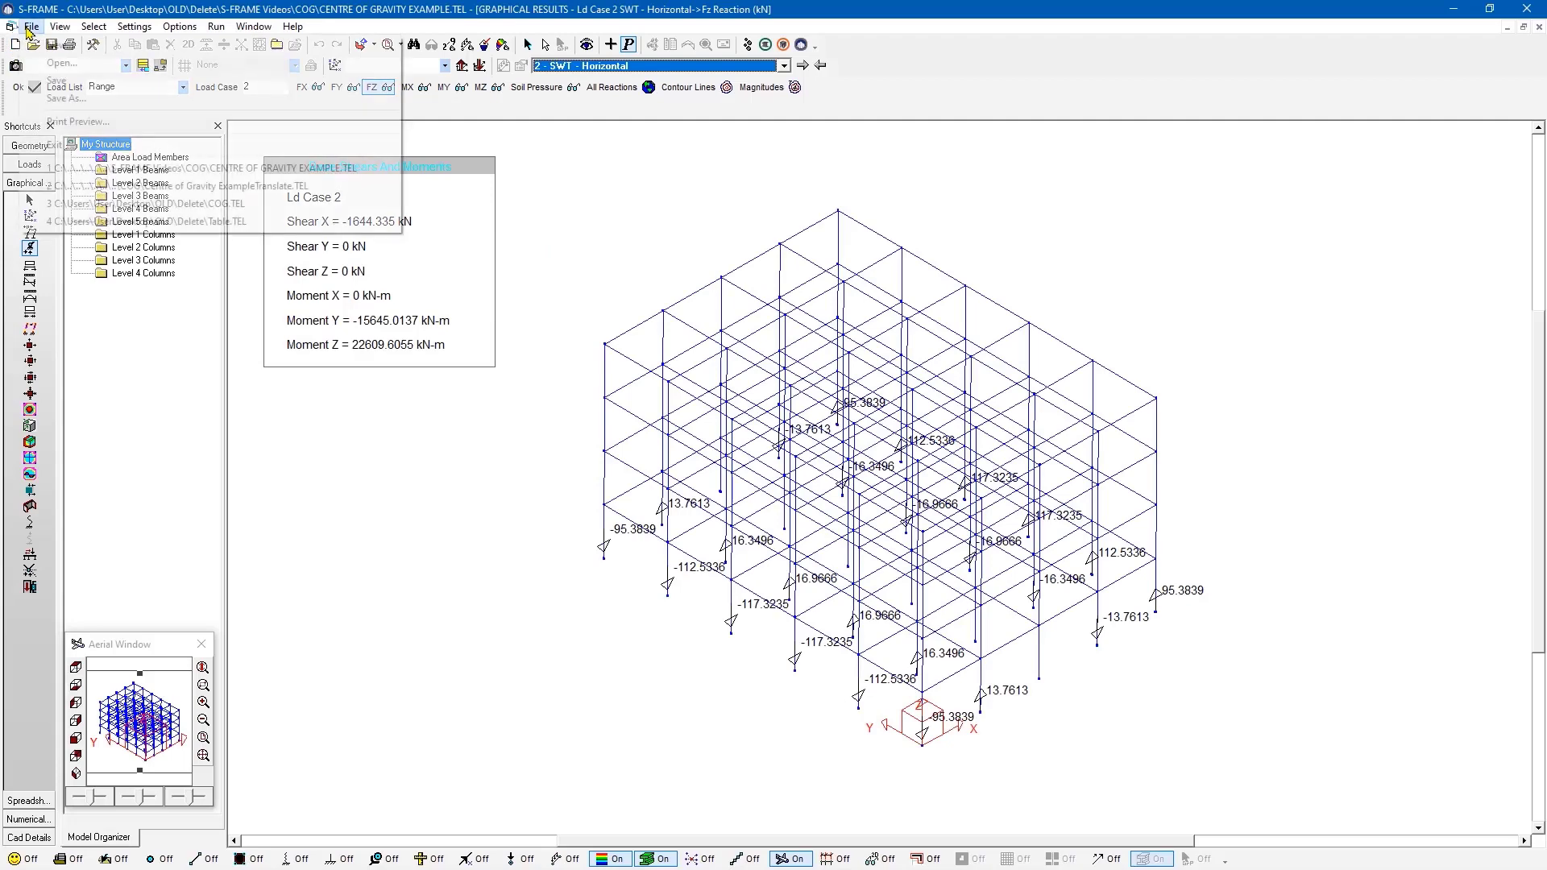
click(82, 99)
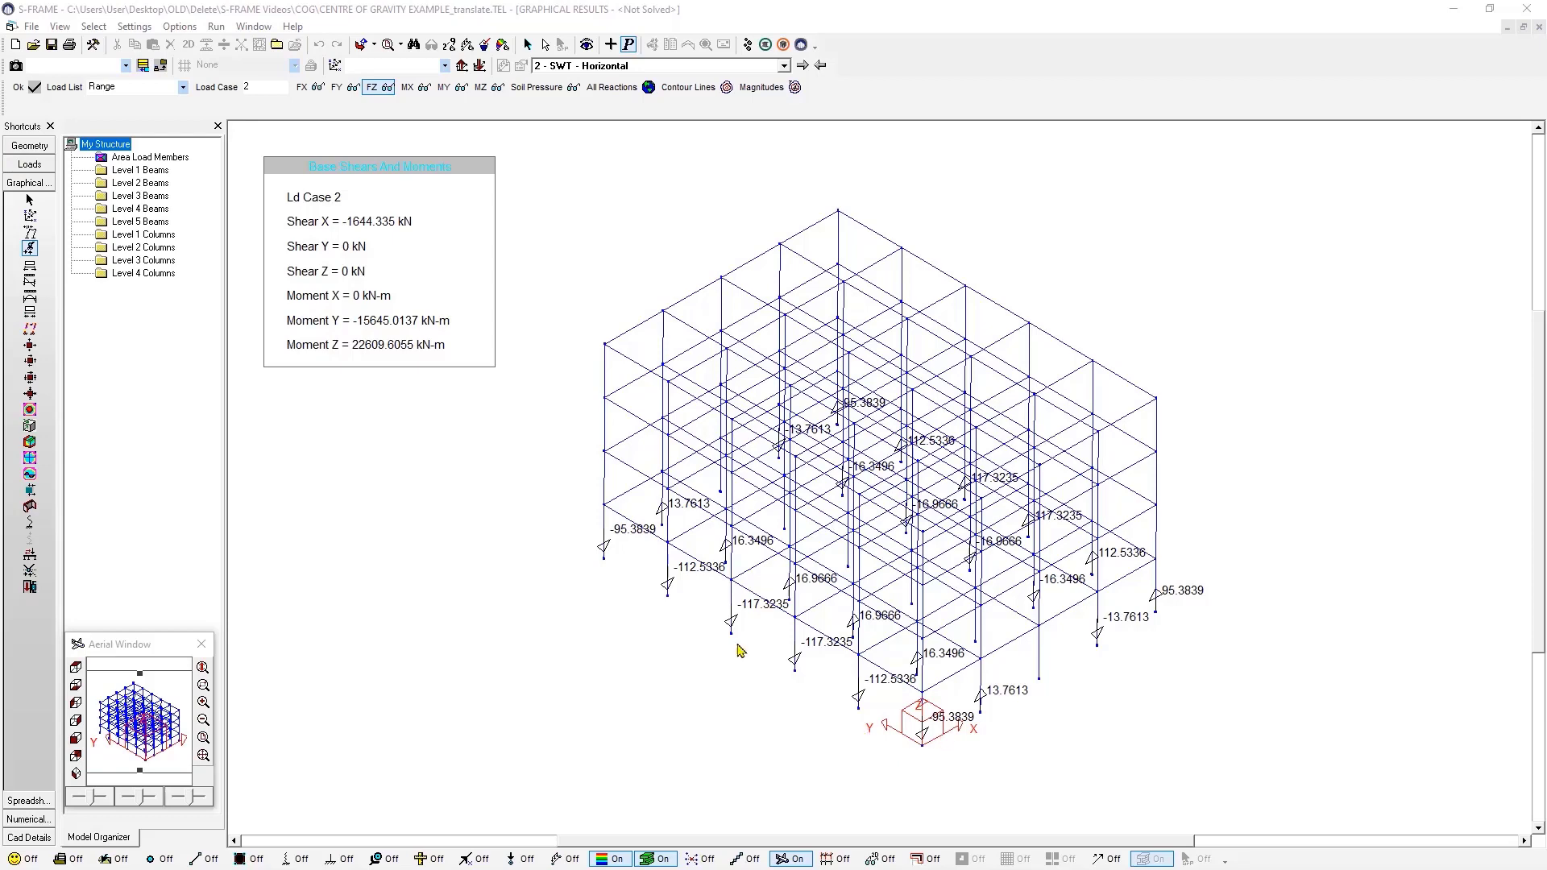
- Translate the entire model with Edit > Move: Delta X -10, Delta Y -13.75, Delta Z -9.5 m
click(38, 147)
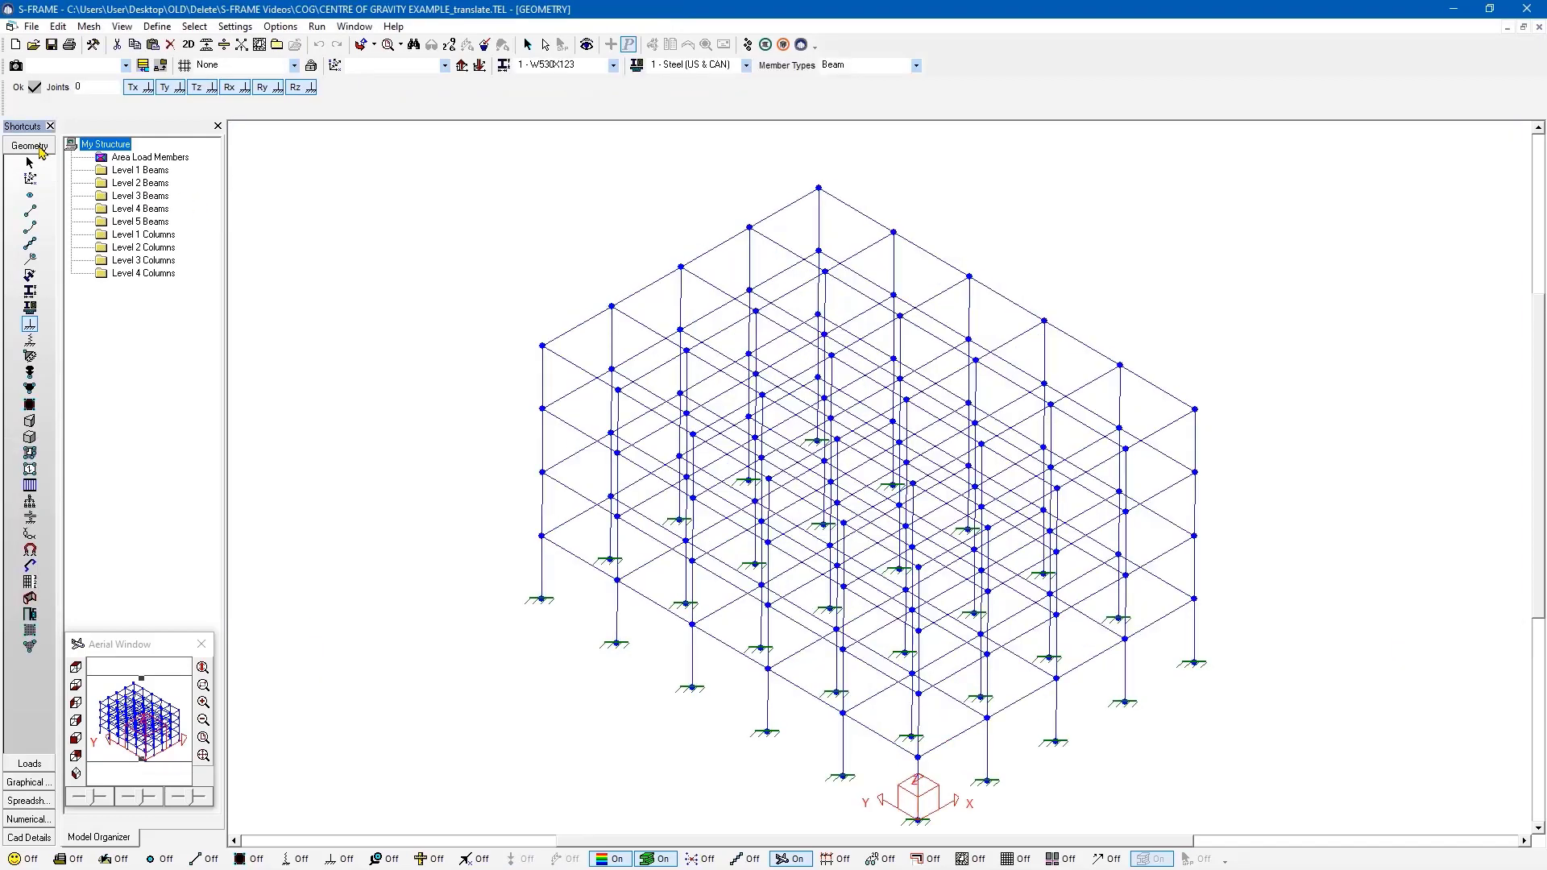
click(59, 29)
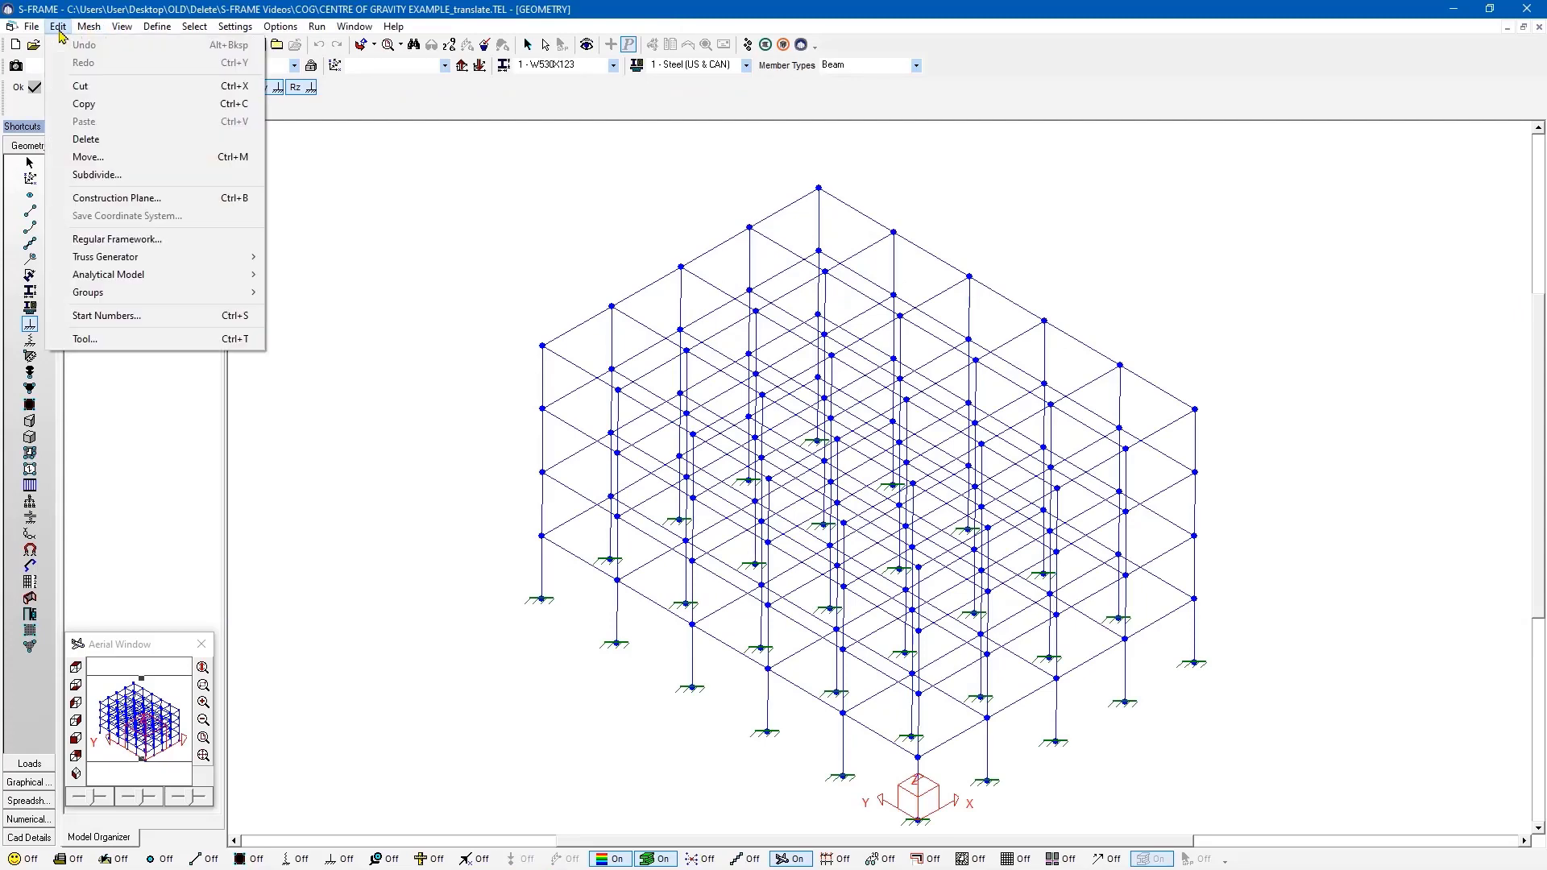
click(89, 156)
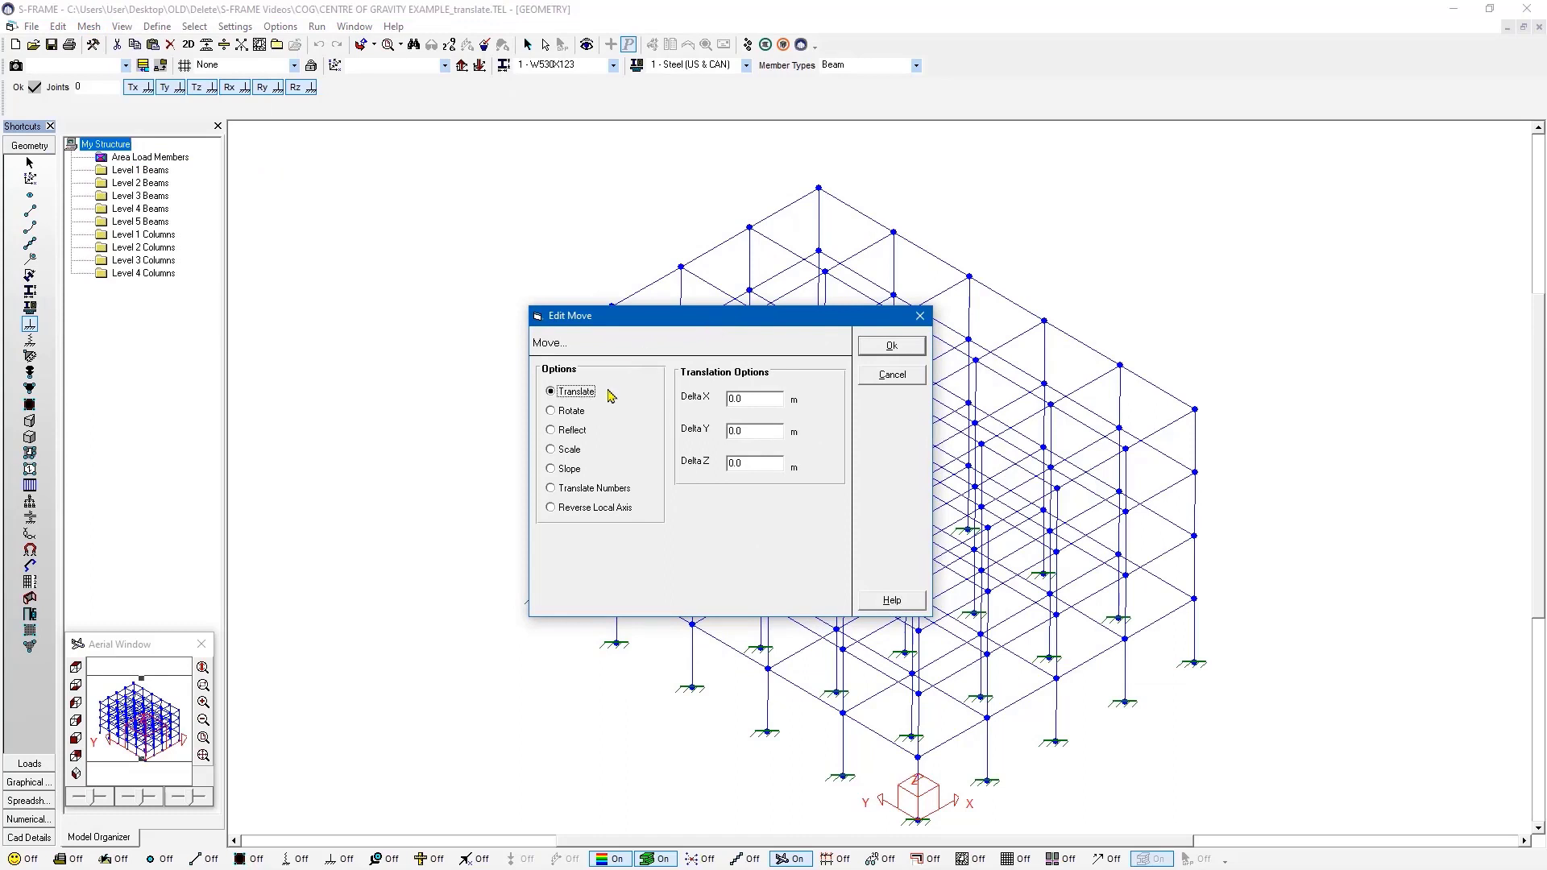
double_click(753, 400)
text(-10)
double_click(762, 435)
text(-13.75)
double_click(746, 462)
text(-9.5)
key(Return)
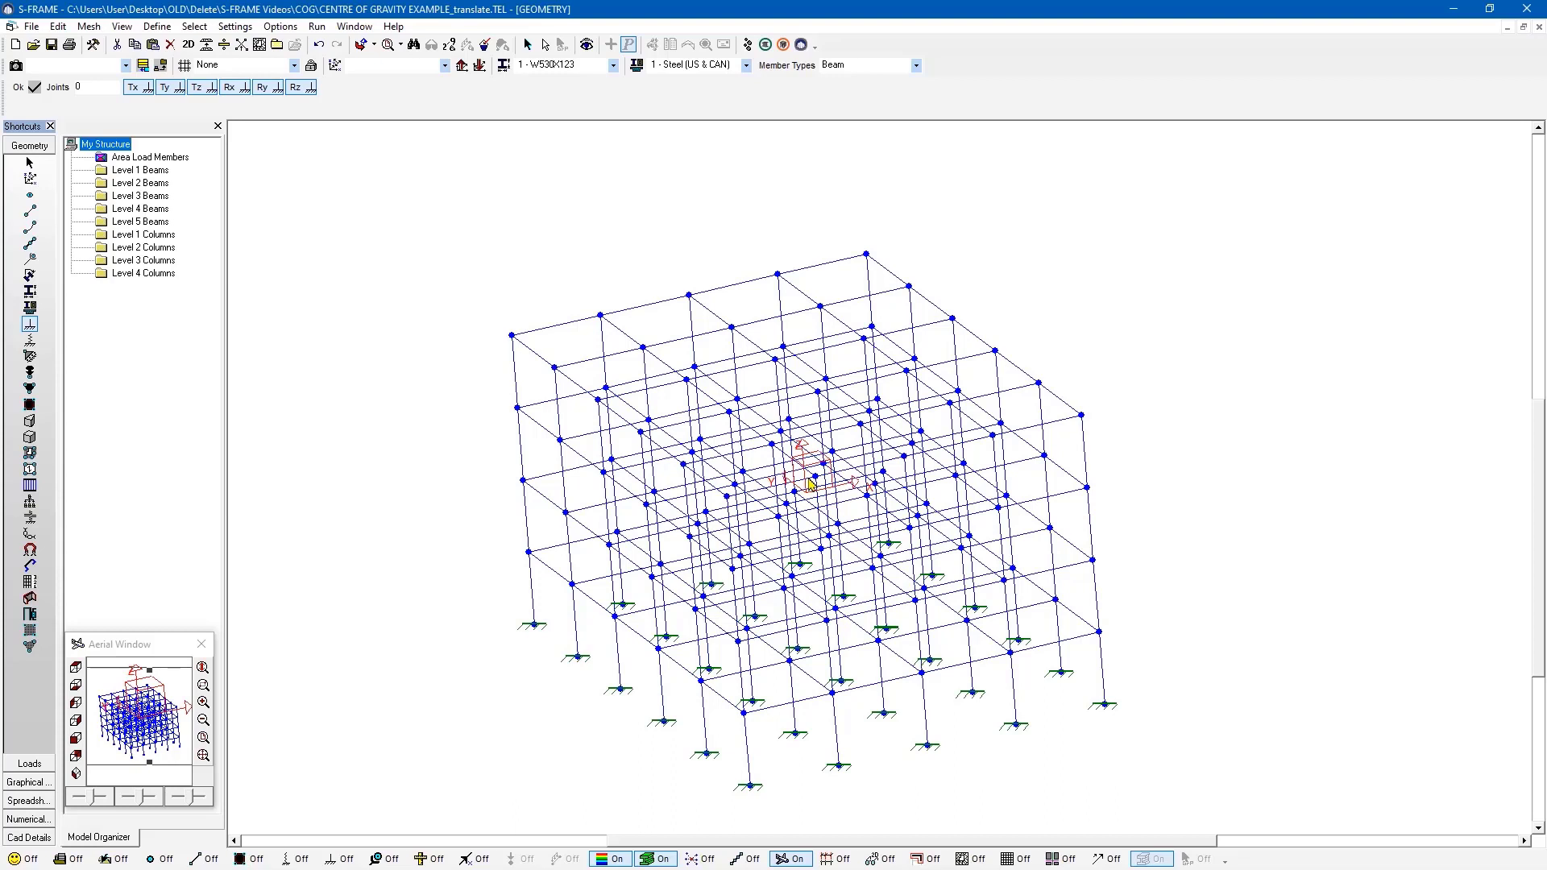
middle_drag(801, 462, 800, 431)
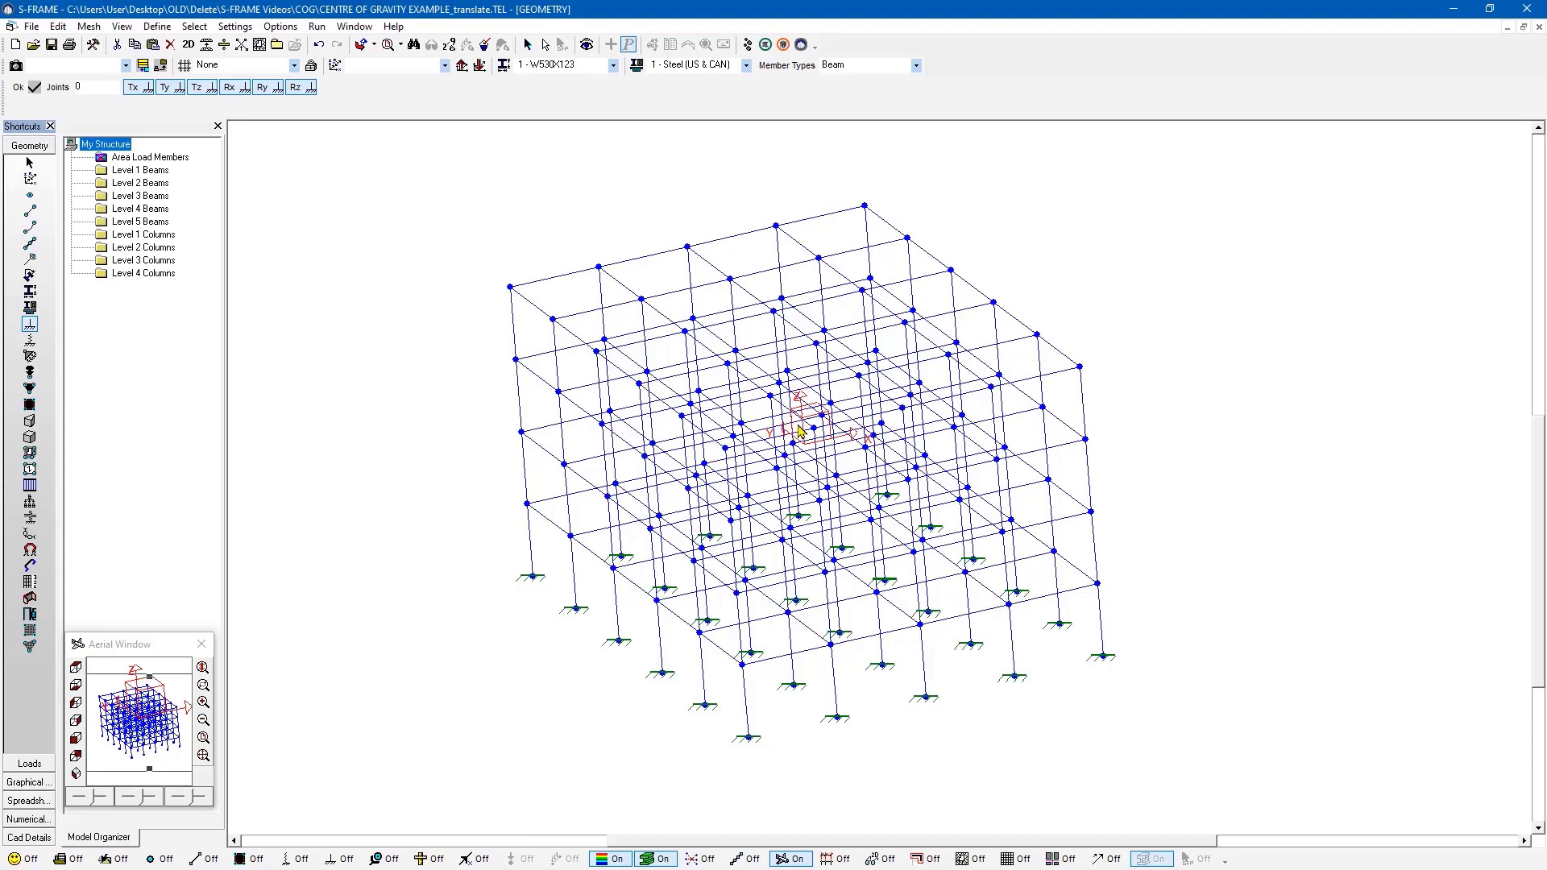
- Re-solve and show load case 1 reactions: Shear Z 1644.335 kN with all base moments 0 kN-m
click(747, 45)
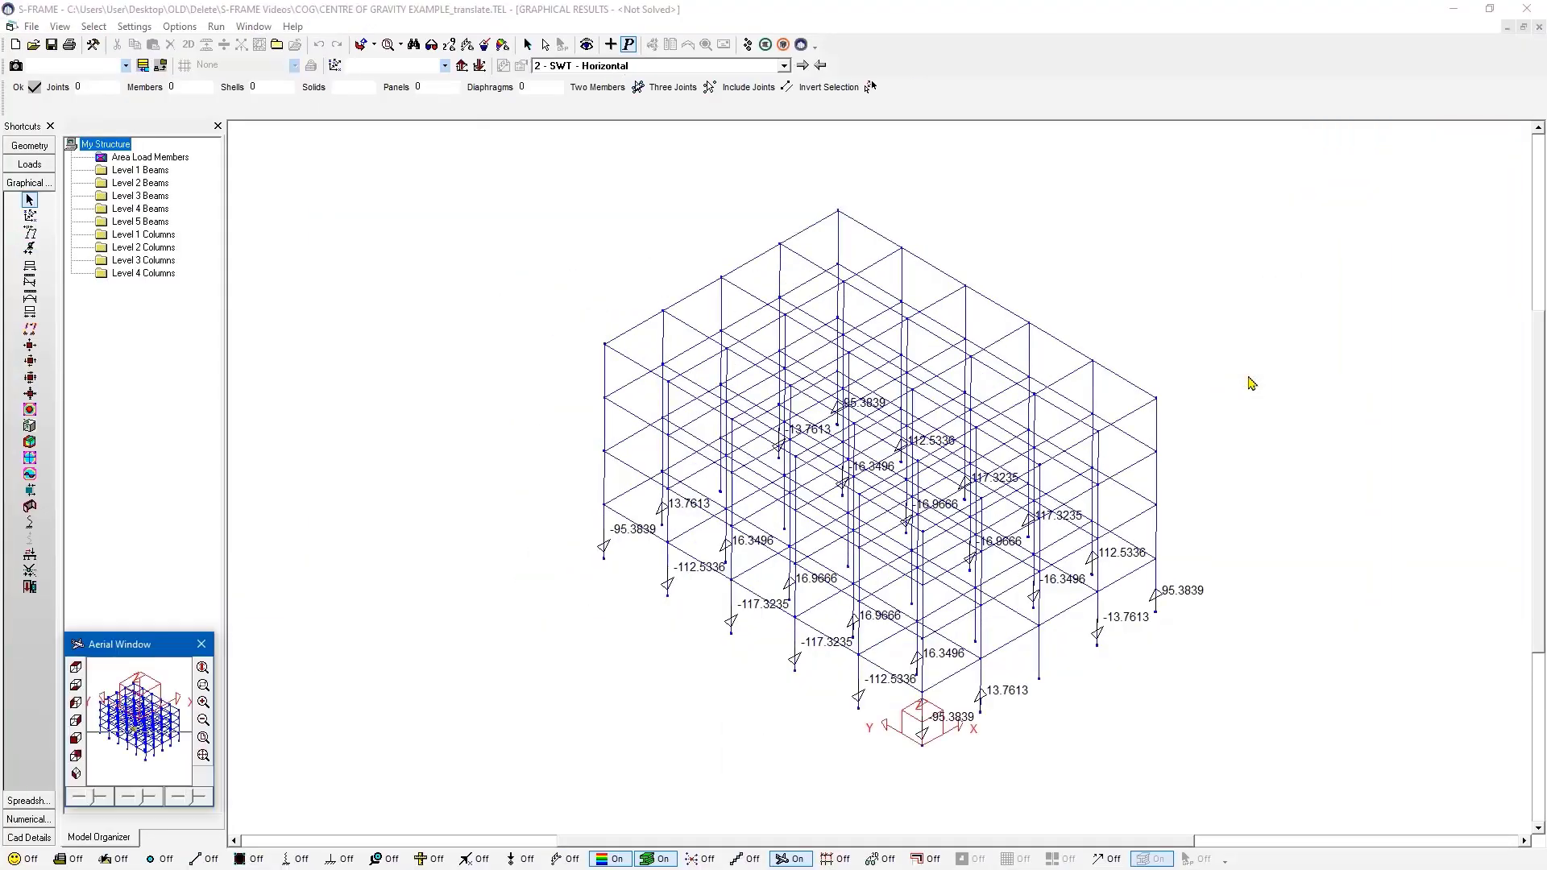
click(813, 64)
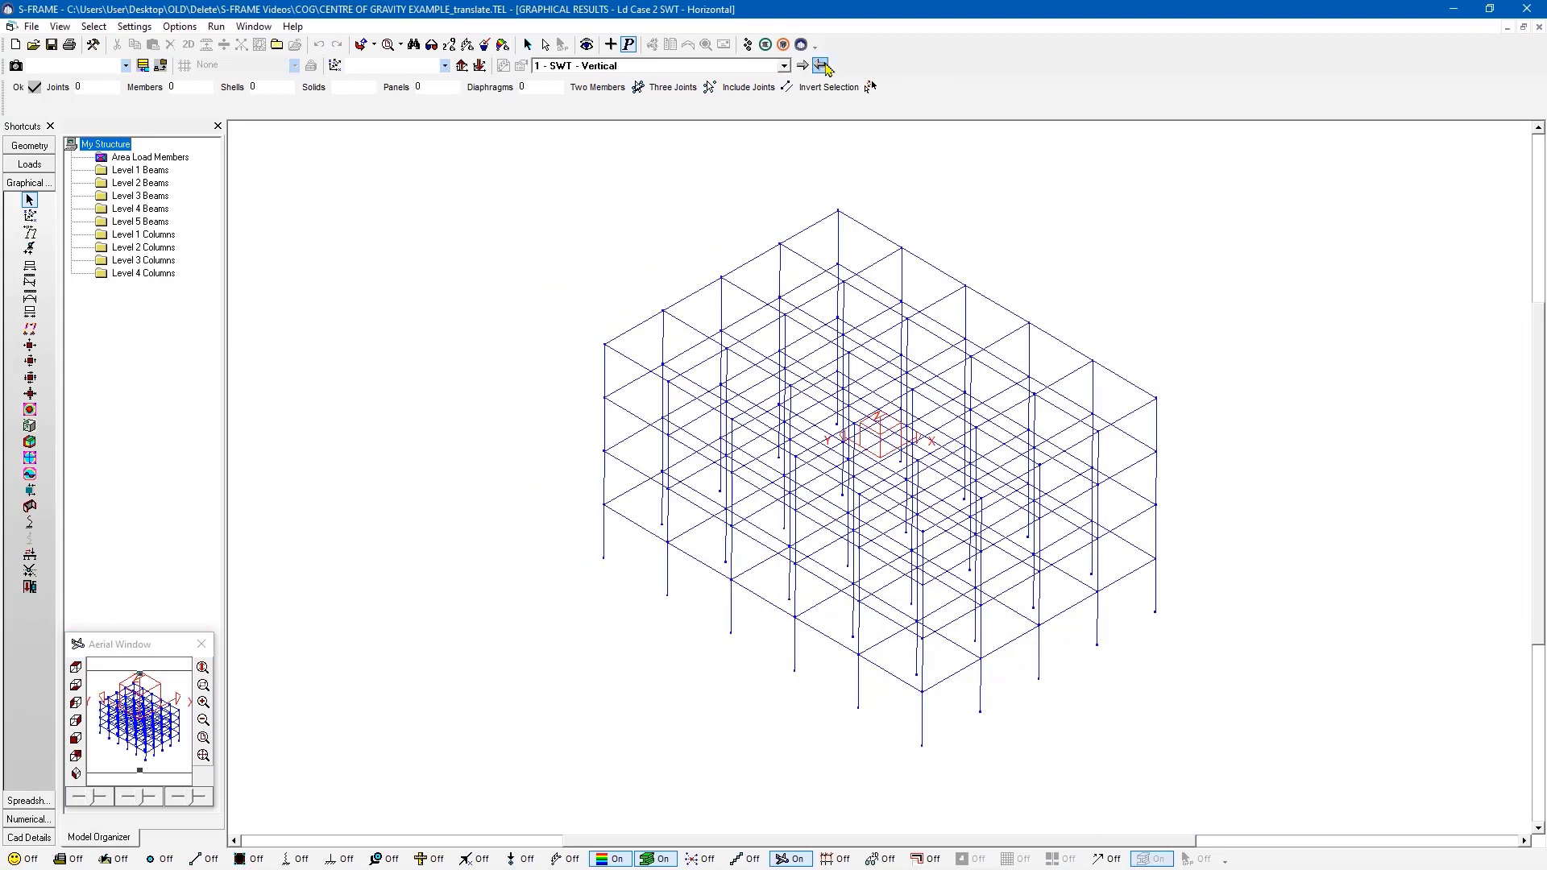
click(30, 249)
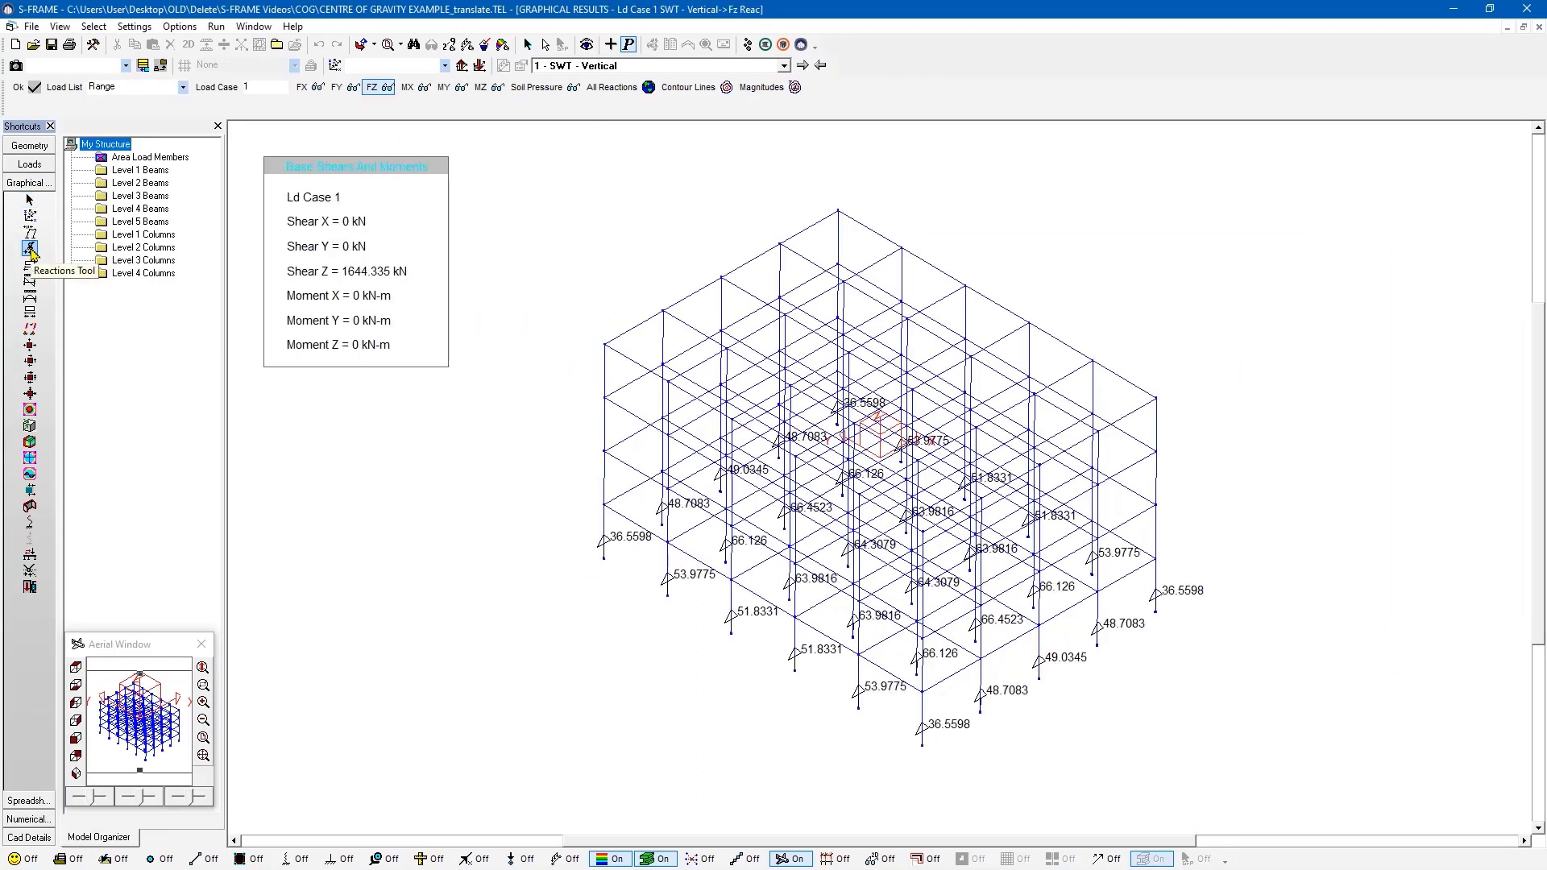